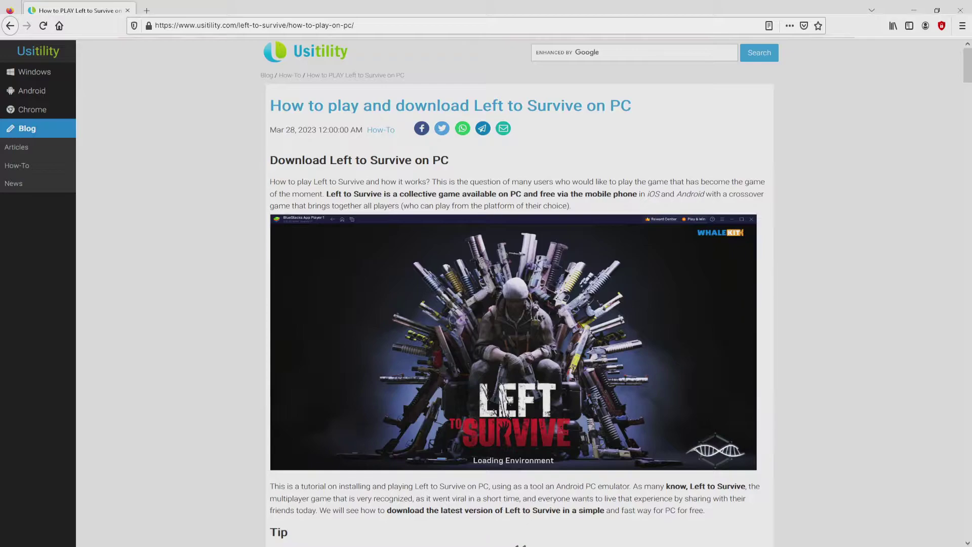
# - Open the PC download page for Left to Survive and download the BlueStacks installer from the game's page
pyautogui.scroll(-5, 521, 293)
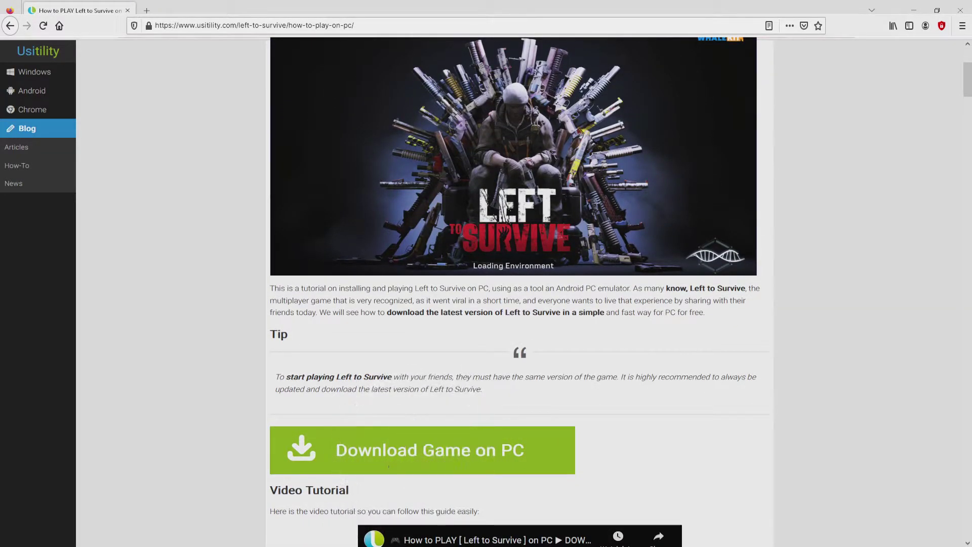
pyautogui.click(415, 450)
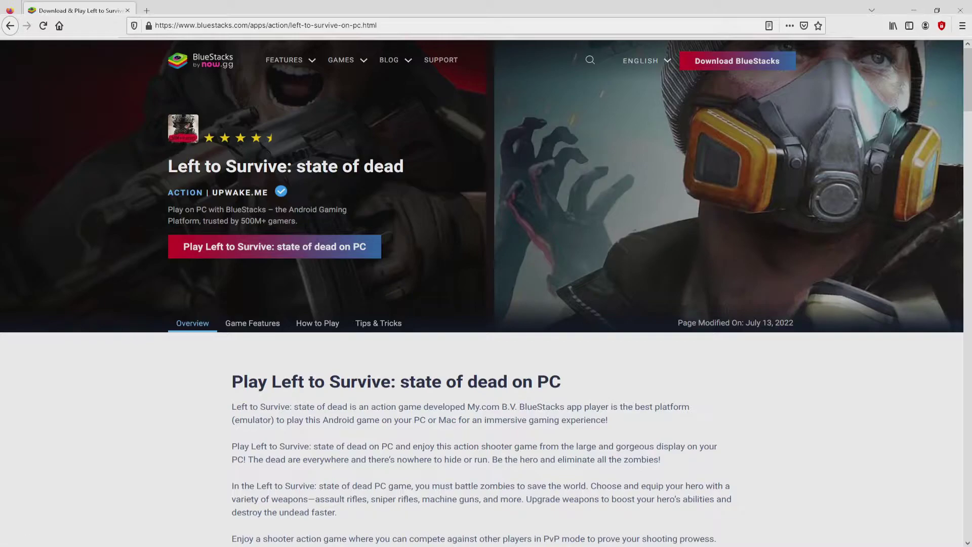
pyautogui.scroll(-15, 481, 436)
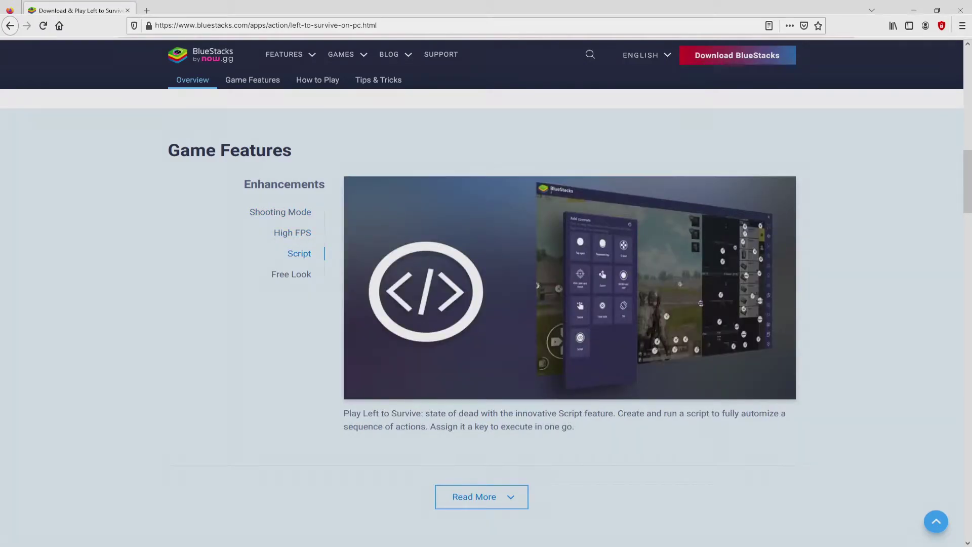
pyautogui.press('Home')
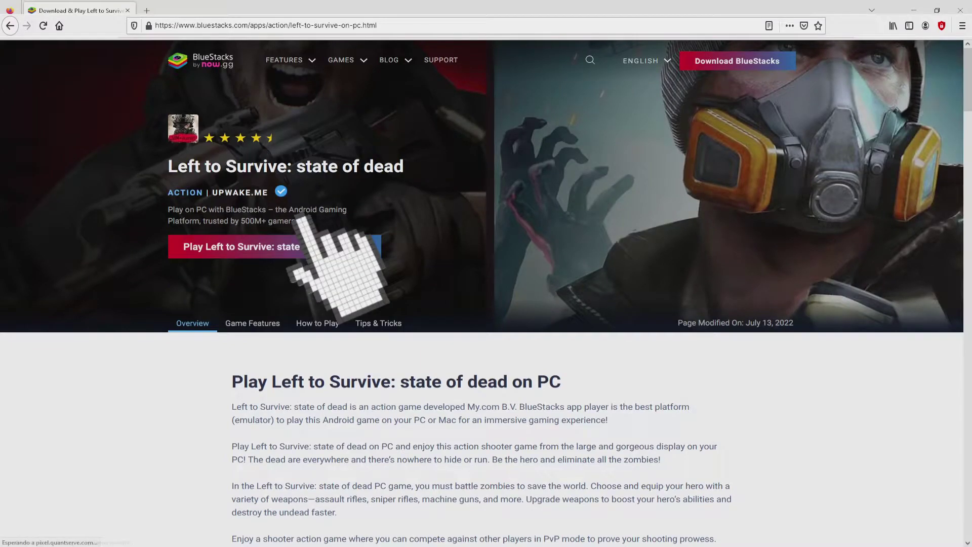
pyautogui.click(302, 246)
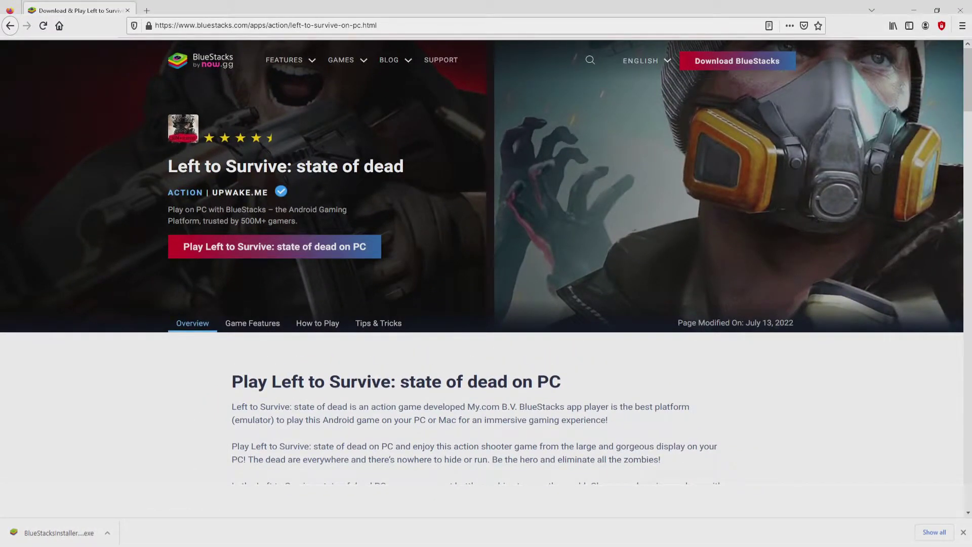
# - Run the downloaded BlueStacks installer, review the custom data path, and install with the default location
pyautogui.click(59, 533)
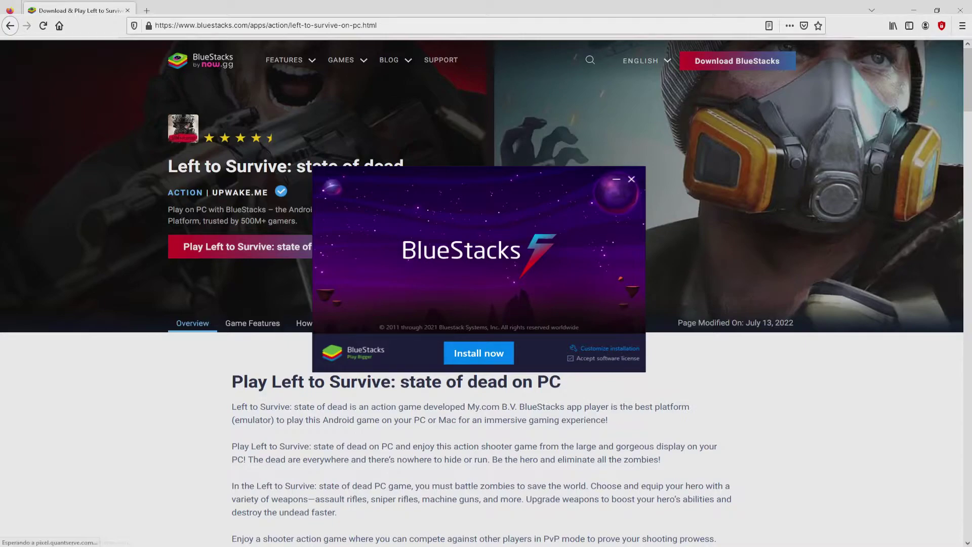
pyautogui.press('super+d')
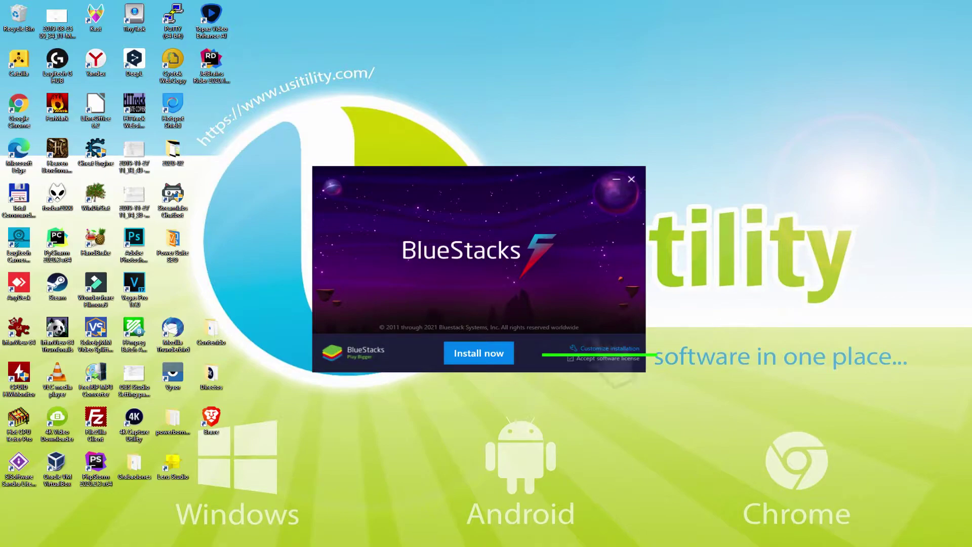
pyautogui.click(592, 348)
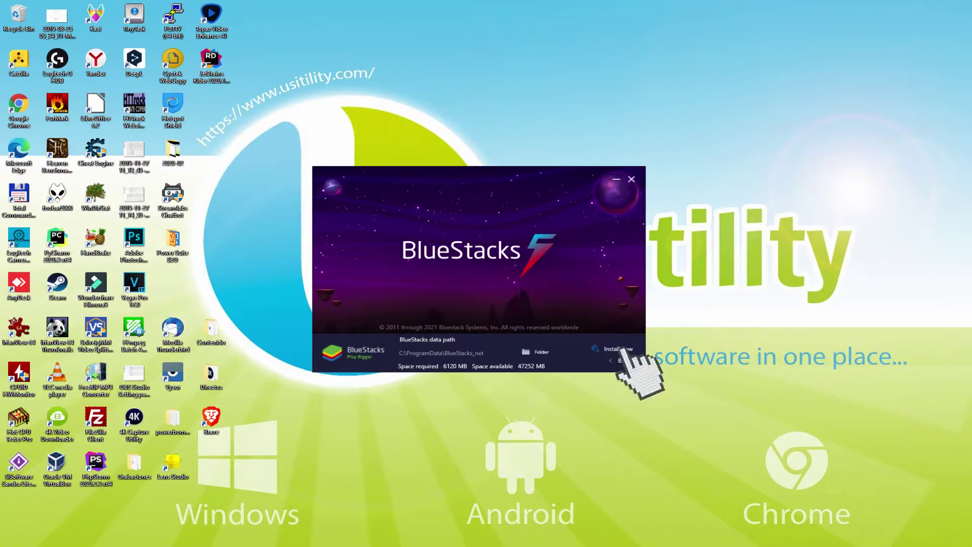
pyautogui.click(618, 360)
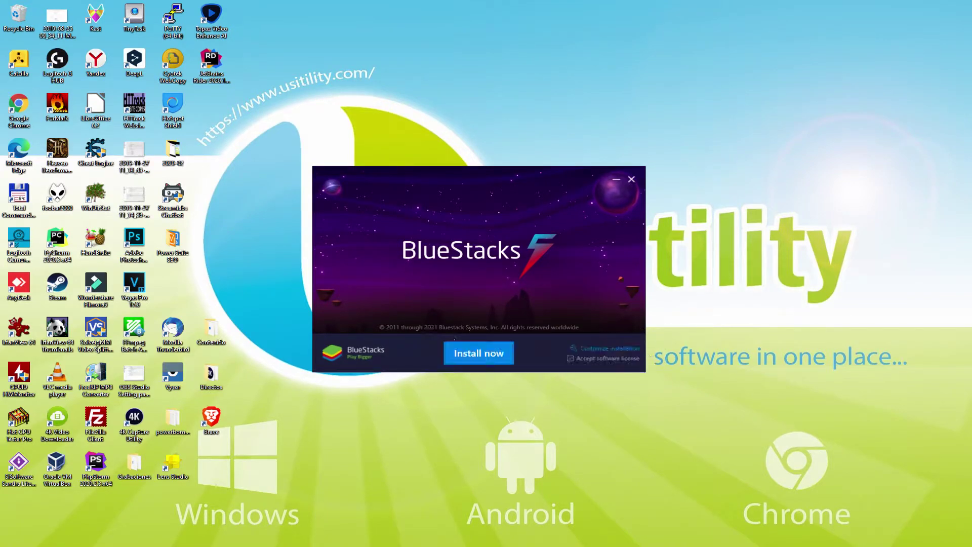
pyautogui.click(478, 351)
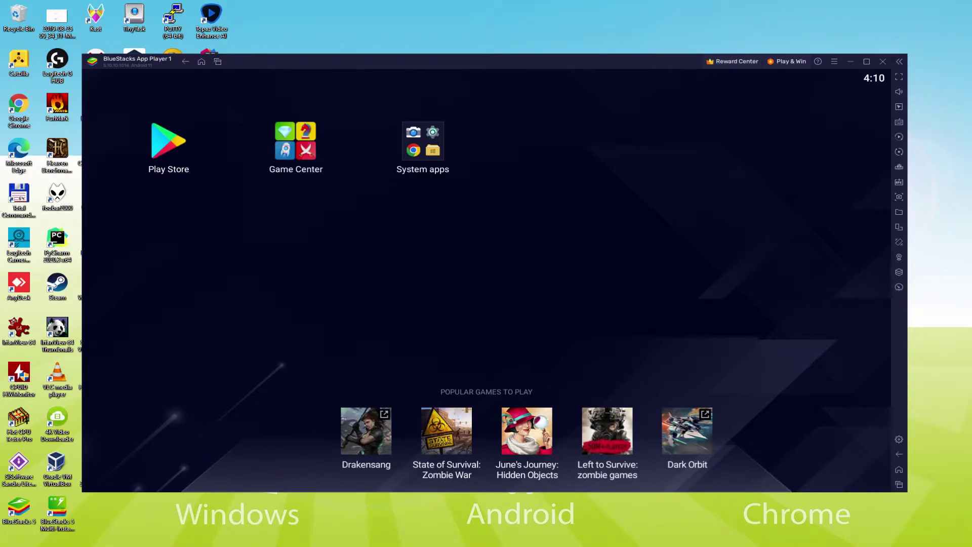
# - Sign in to the Play Store with a Google account, agreeing to the terms and turning off backup to Google Drive
pyautogui.click(167, 142)
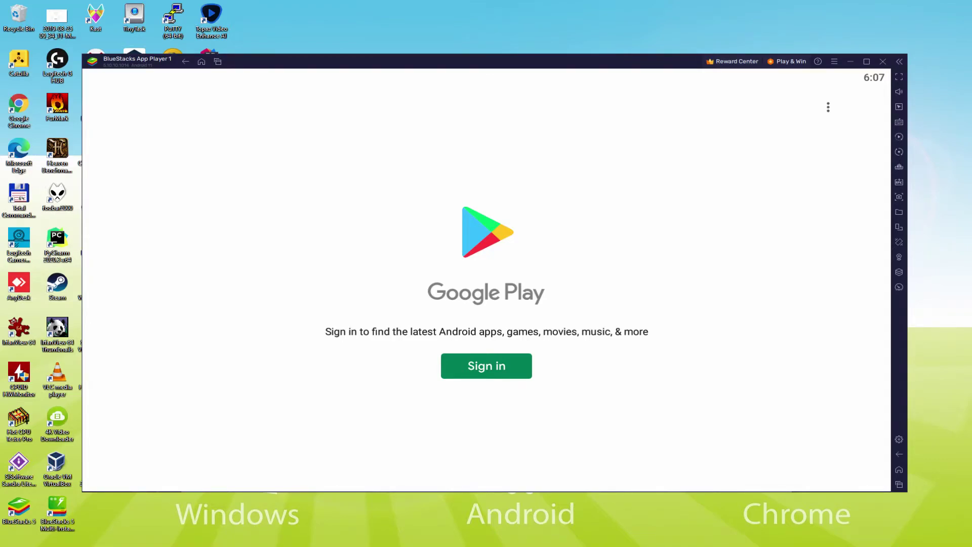
pyautogui.click(487, 360)
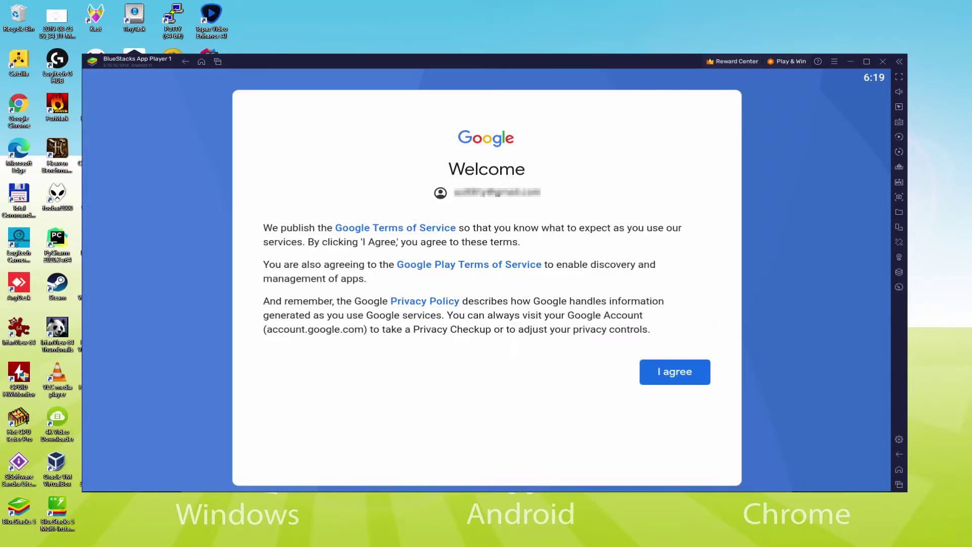
pyautogui.click(675, 373)
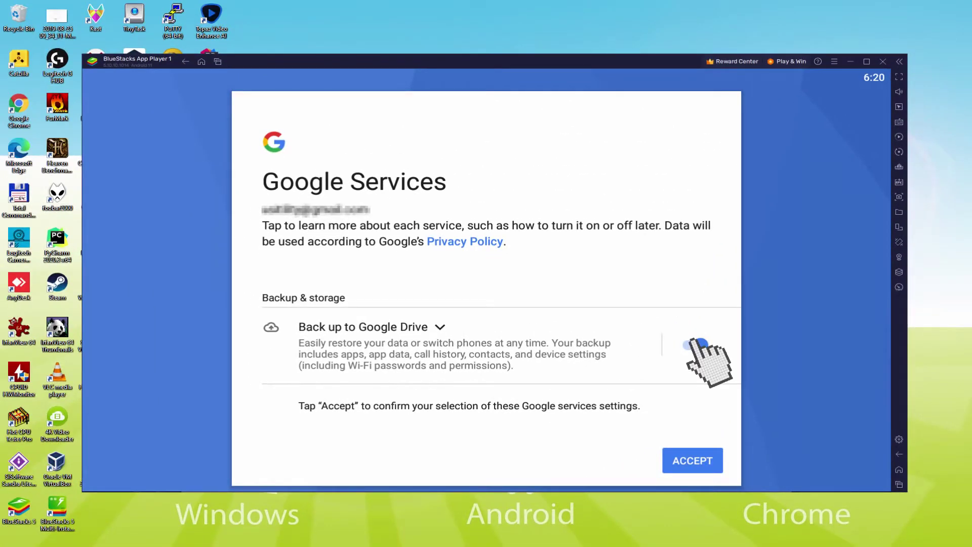
pyautogui.click(696, 344)
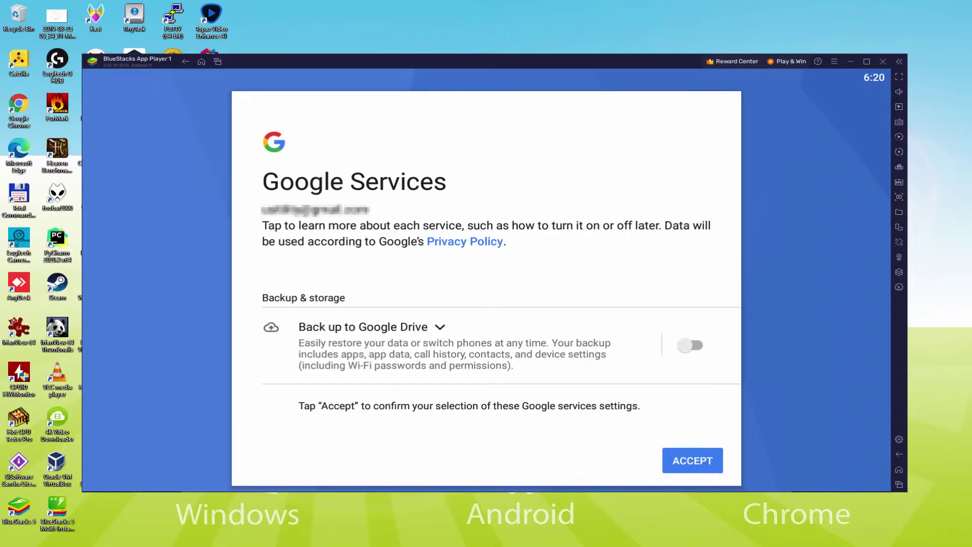
pyautogui.click(691, 458)
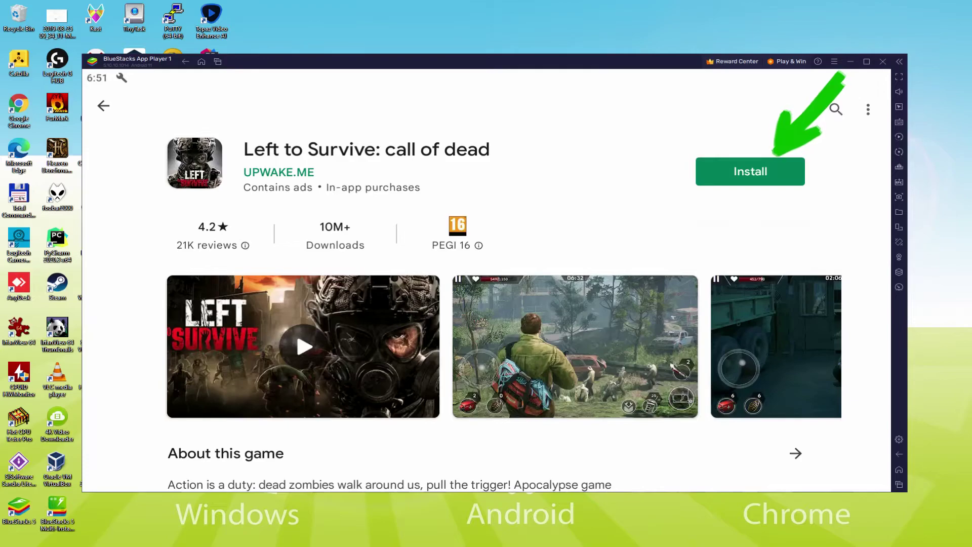
# - Install Left to Survive: call of dead from its Play Store page and launch it from the emulator's home screen
pyautogui.click(772, 174)
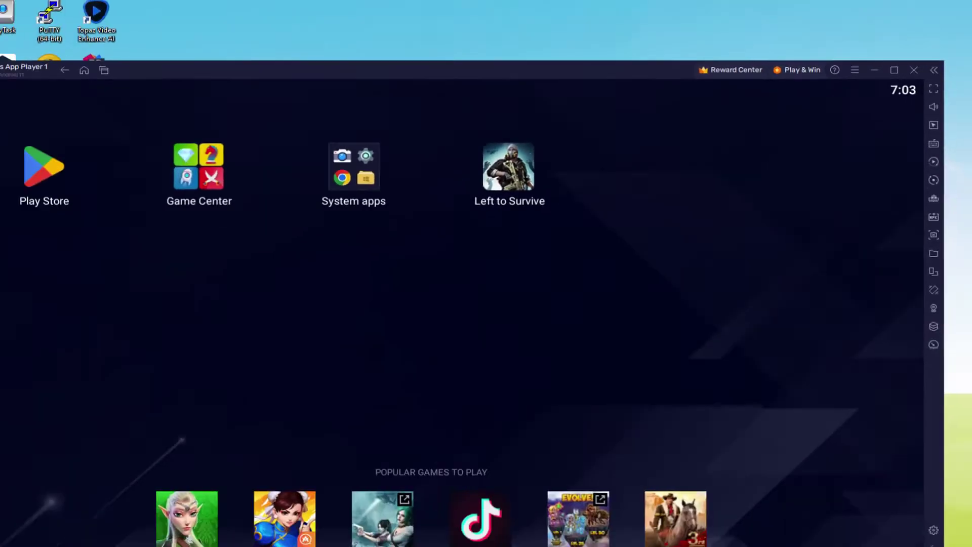
pyautogui.click(553, 144)
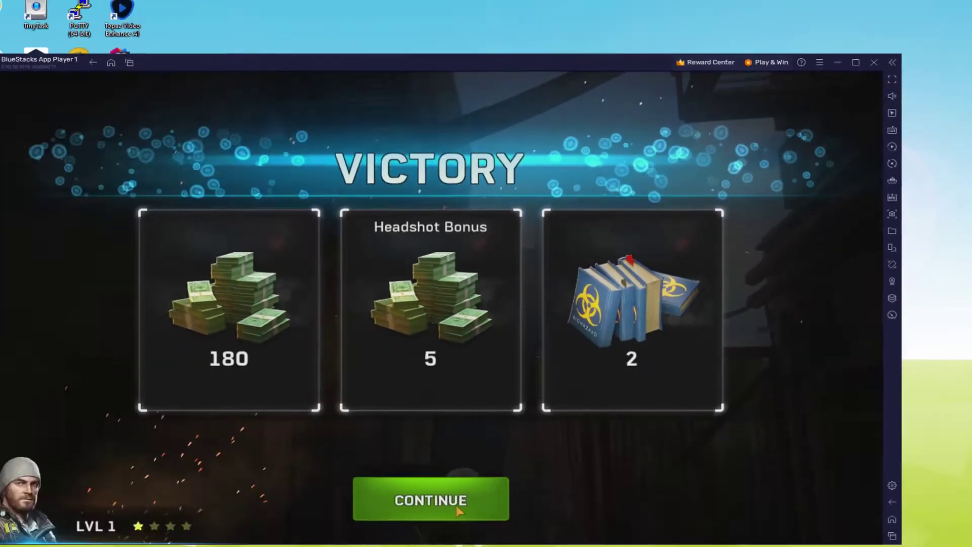
# - Continue past the first mission's rewards and throw a grenade at the zombie group beside the yellow crates
pyautogui.click(476, 492)
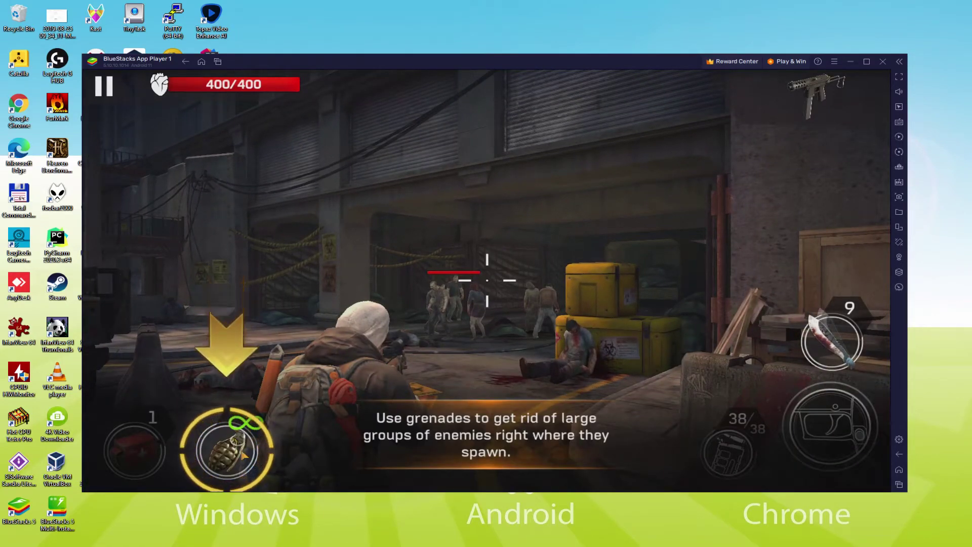
pyautogui.moveTo(242, 454); pyautogui.dragTo(469, 407)
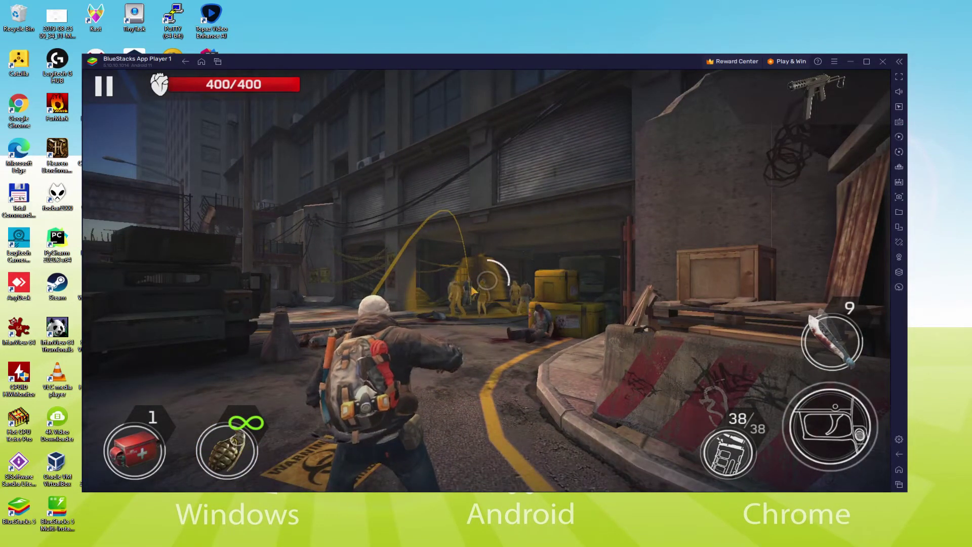
pyautogui.click(486, 291)
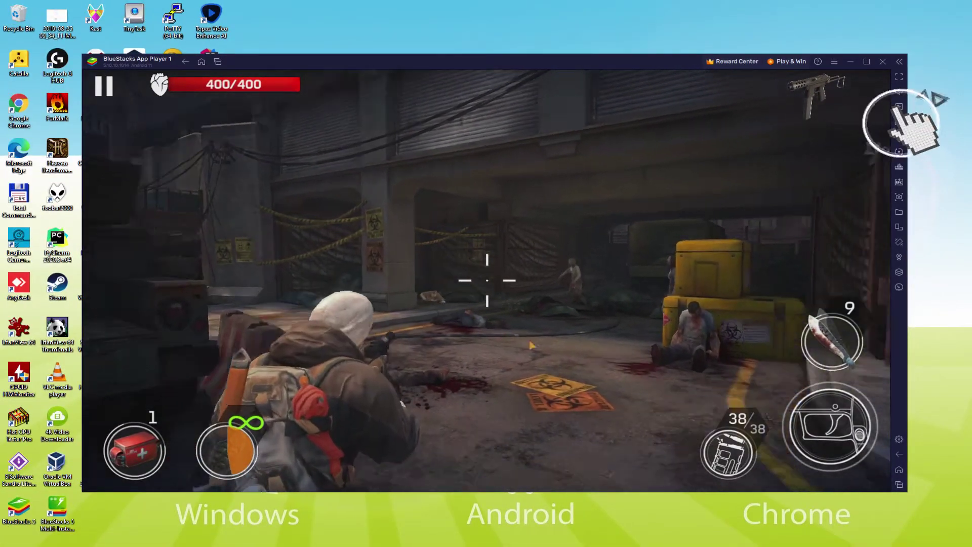
# - Aim at the zombies approaching from the building and shoot them with the gun
pyautogui.click(796, 207)
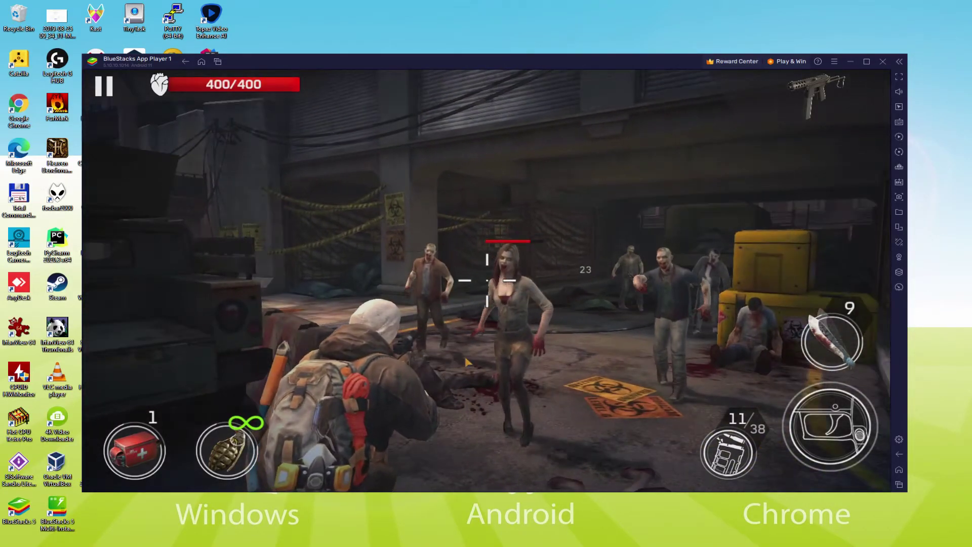
pyautogui.click(855, 433)
pyautogui.moveTo(856, 434); pyautogui.dragTo(841, 430)
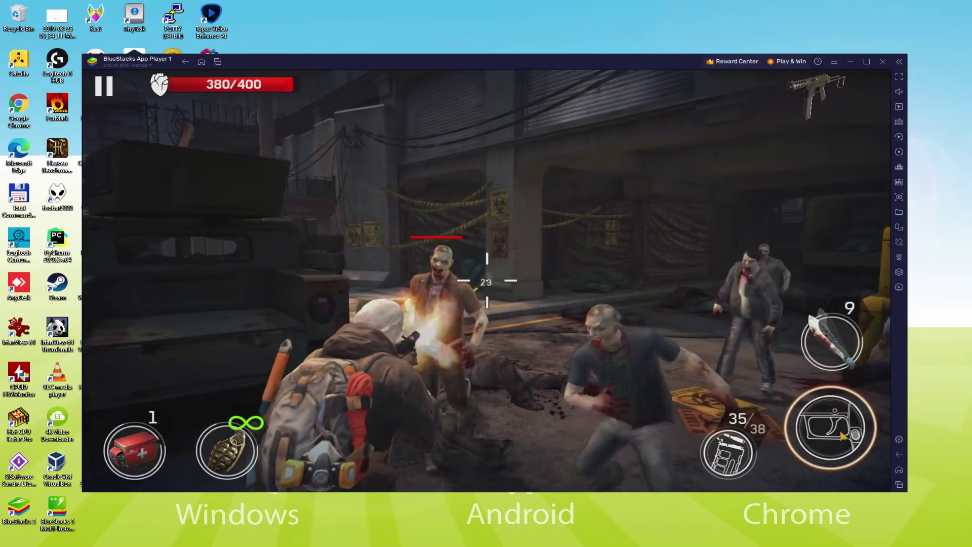
# - Attack the zombies closing in near the red-striped barriers with repeated melee strikes
pyautogui.click(831, 359)
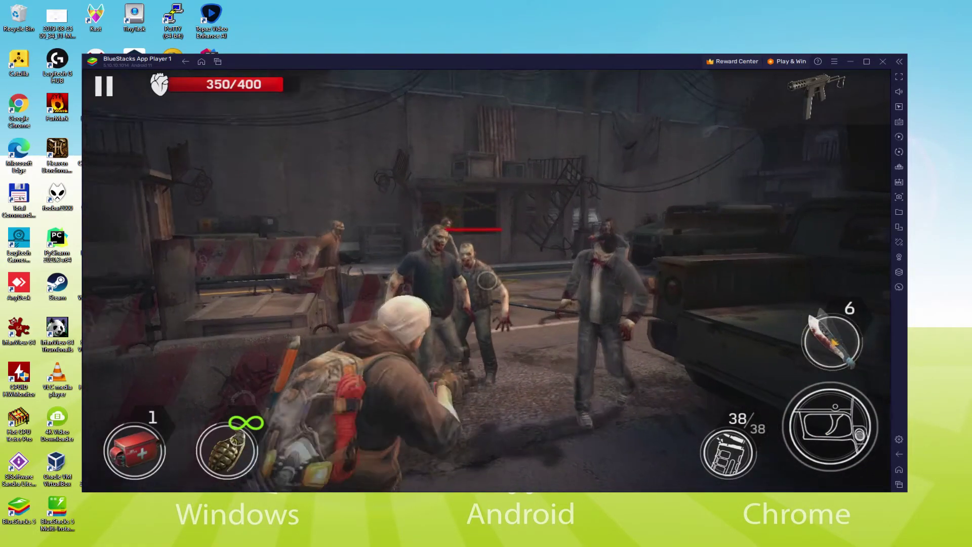
pyautogui.click(834, 342)
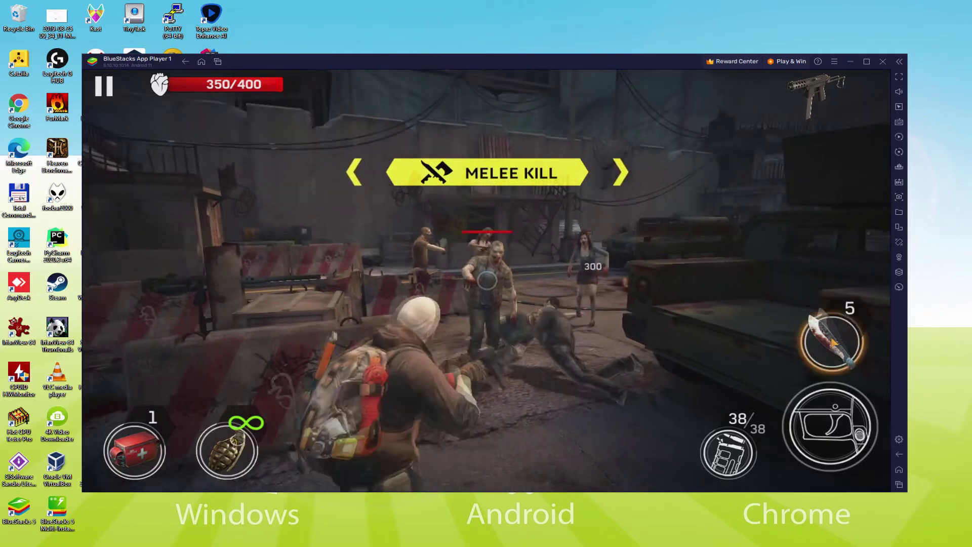
pyautogui.click(834, 342)
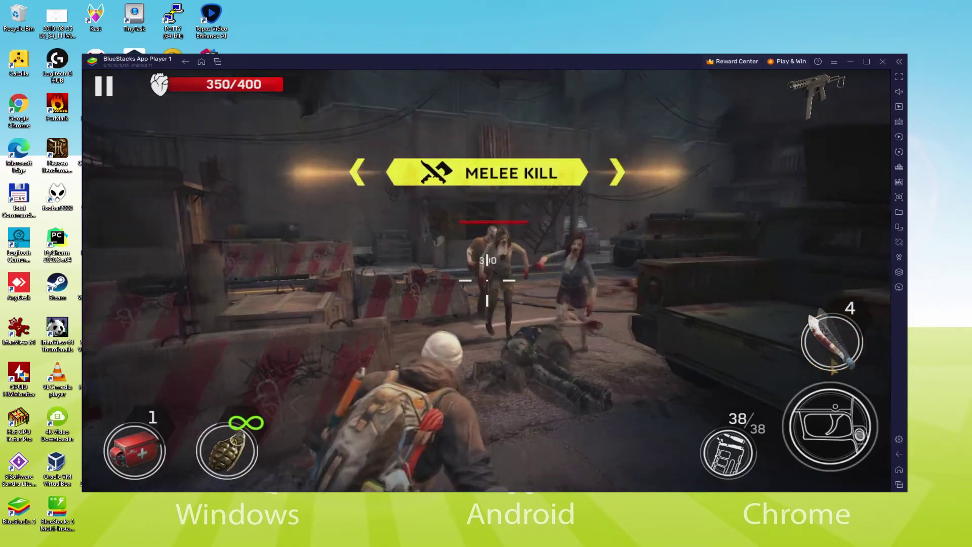
# - Fire the gun at the remaining nearby zombies, aiming for headshots
pyautogui.click(847, 430)
pyautogui.moveTo(846, 429); pyautogui.dragTo(846, 428)
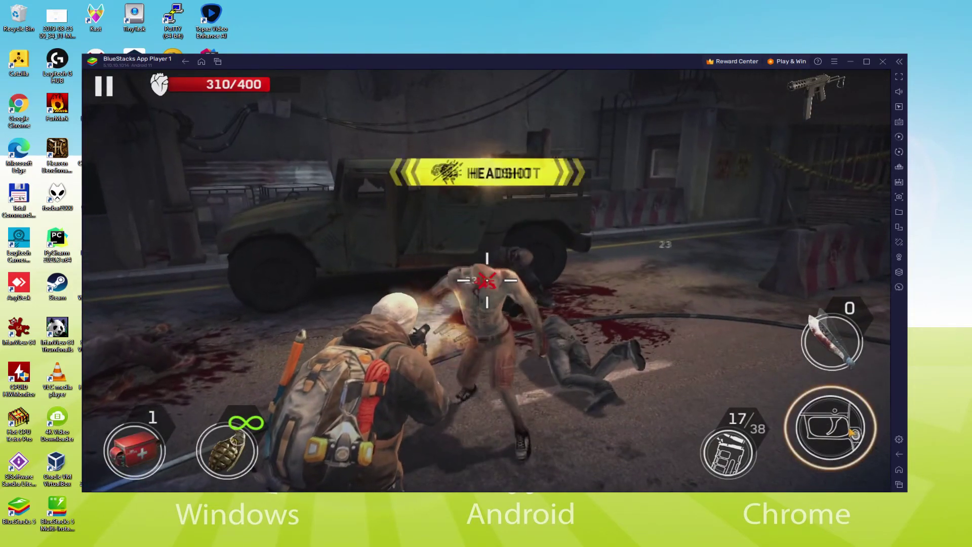
pyautogui.click(854, 433)
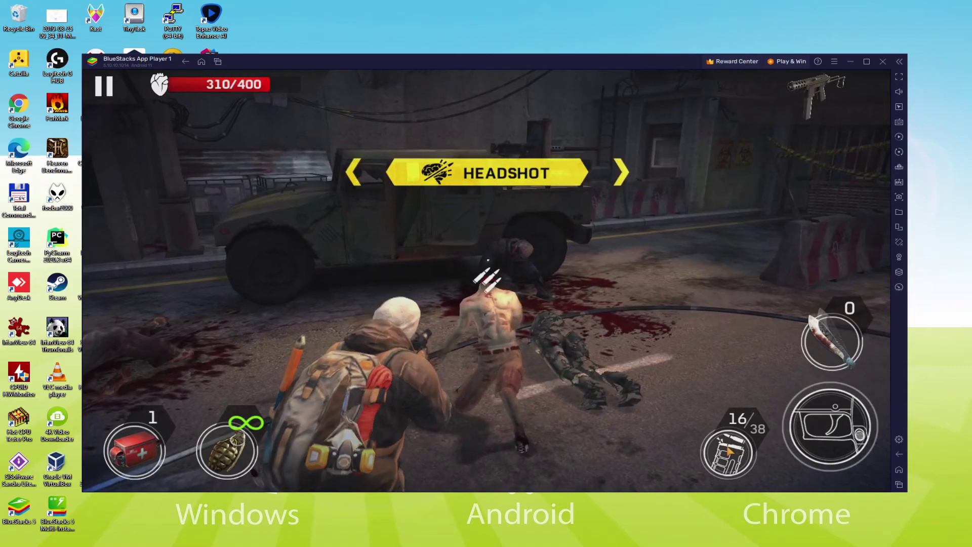
# - Aim at the distant zombie horde by the fortified gate and use a grenade on it
pyautogui.moveTo(831, 425); pyautogui.dragTo(353, 375)
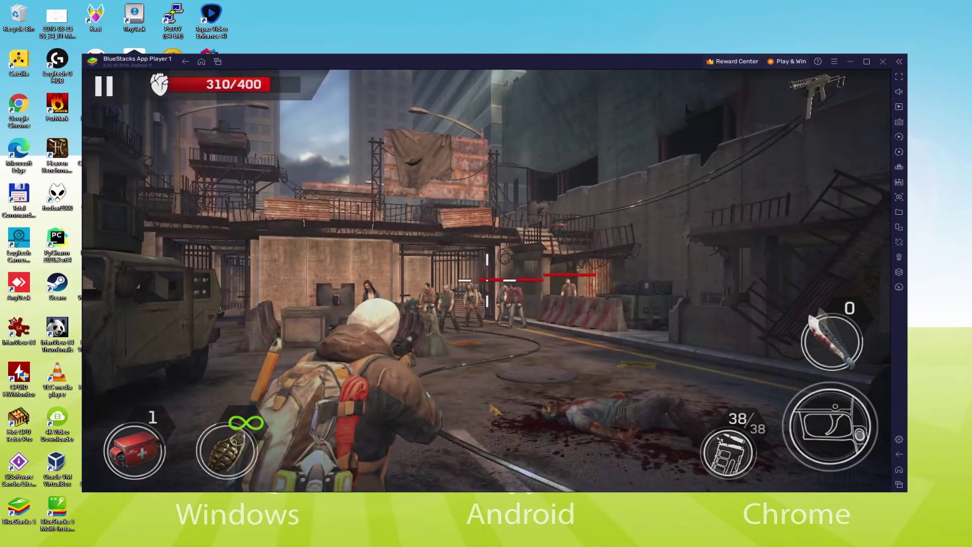
pyautogui.click(353, 374)
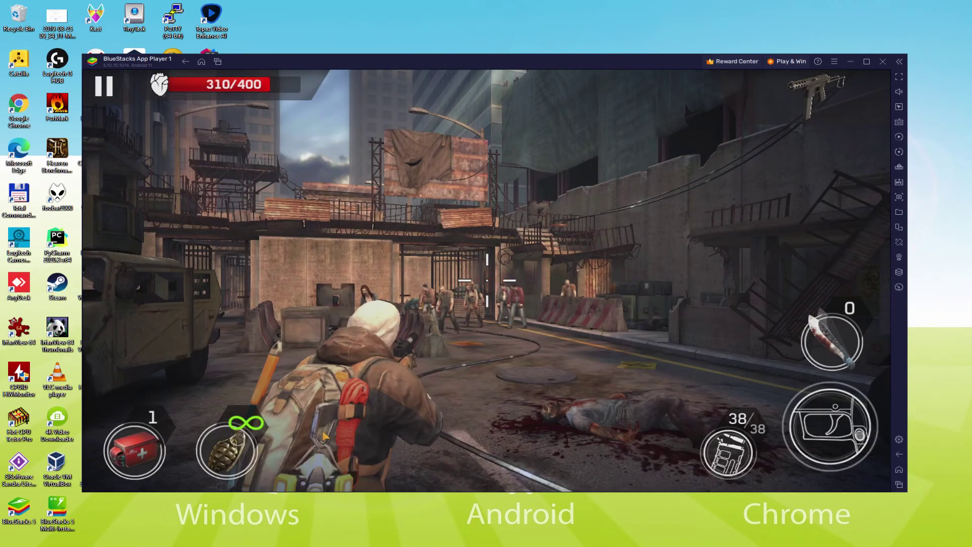
pyautogui.click(232, 455)
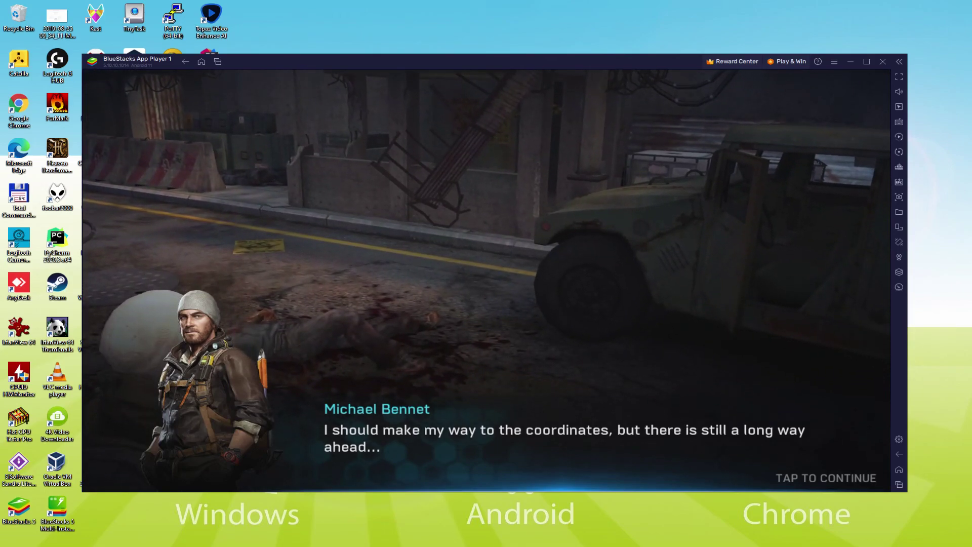
# - Advance the closing mission dialogue and continue past the victory rewards to the next story scene
pyautogui.click(490, 433)
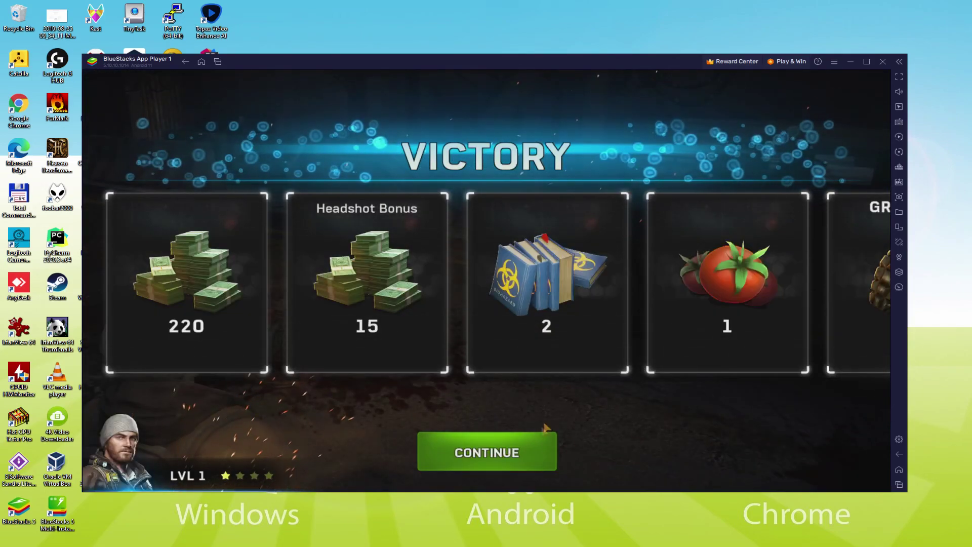
pyautogui.click(516, 448)
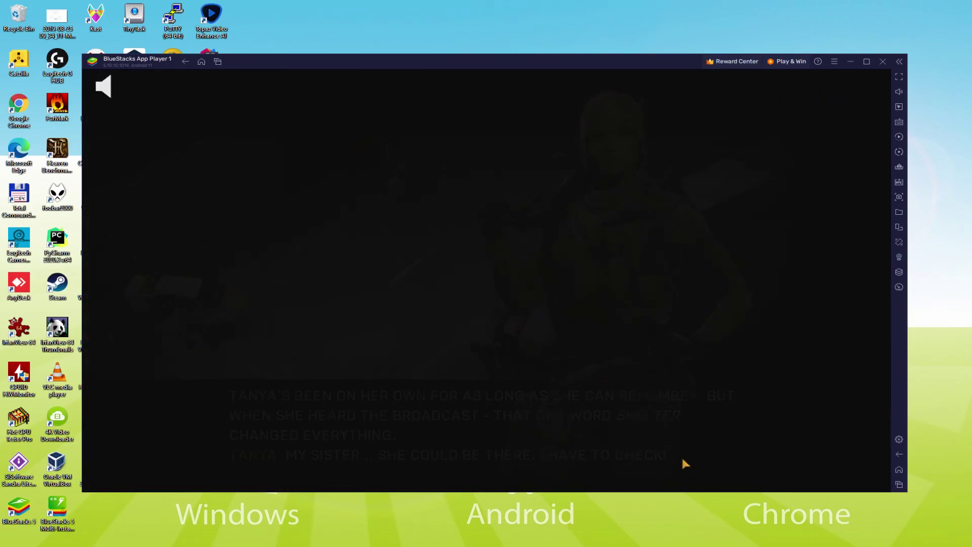